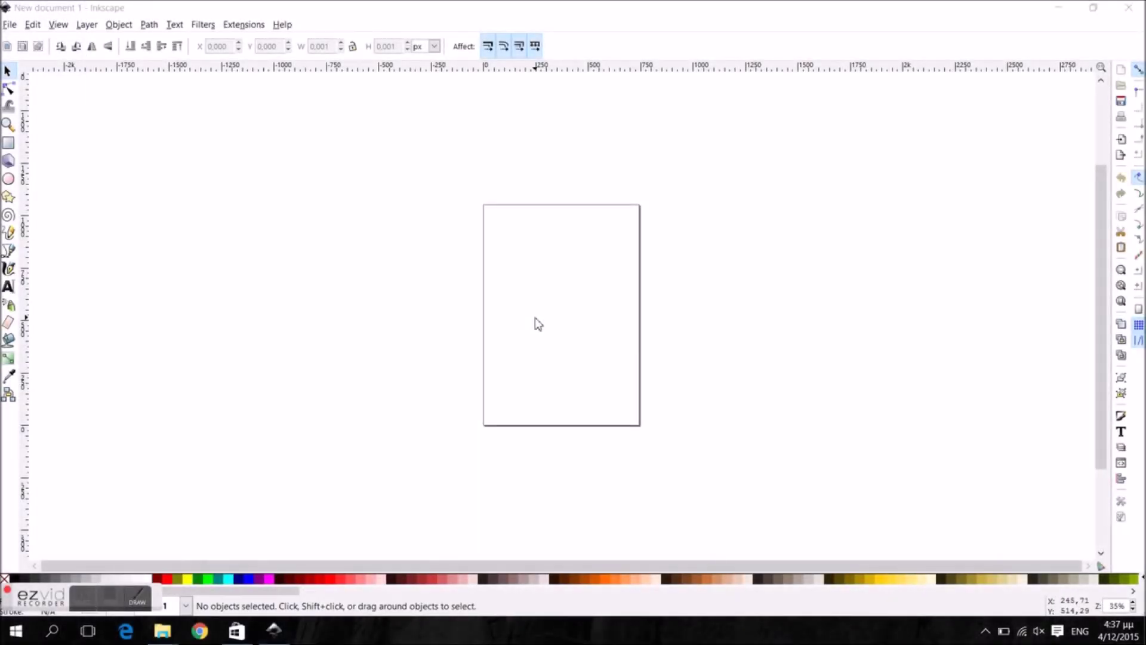
Make the page an 8 × 8 cm square, with centimetres as the default and page units
click(9, 25)
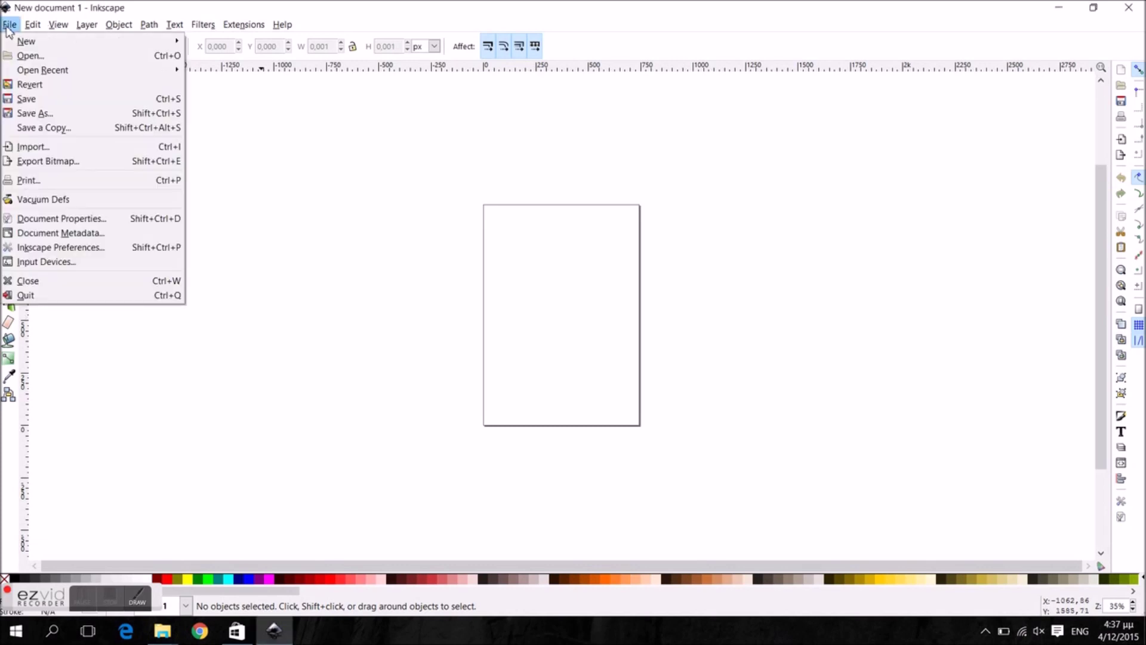
click(55, 218)
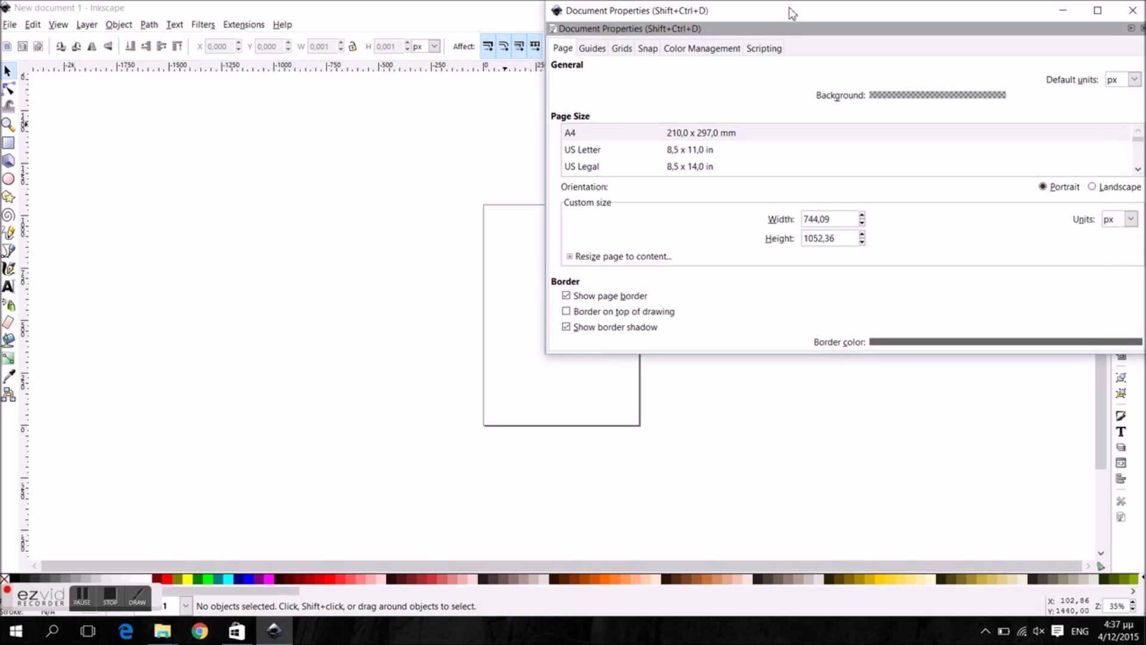
drag(786, 10, 568, 130)
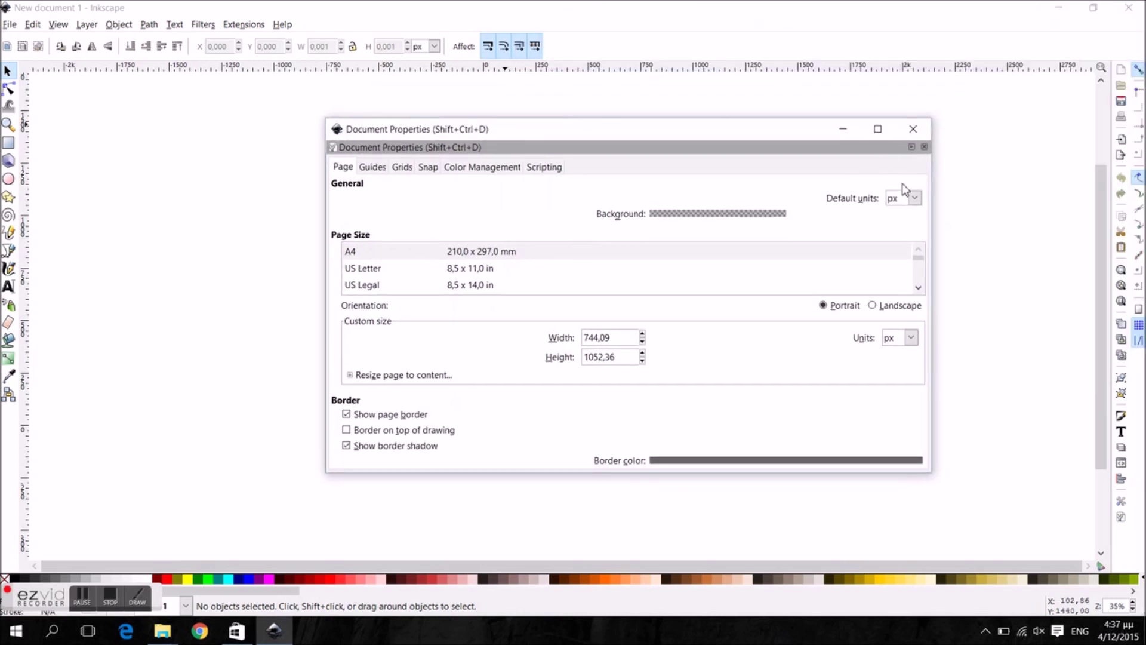
click(910, 199)
click(902, 218)
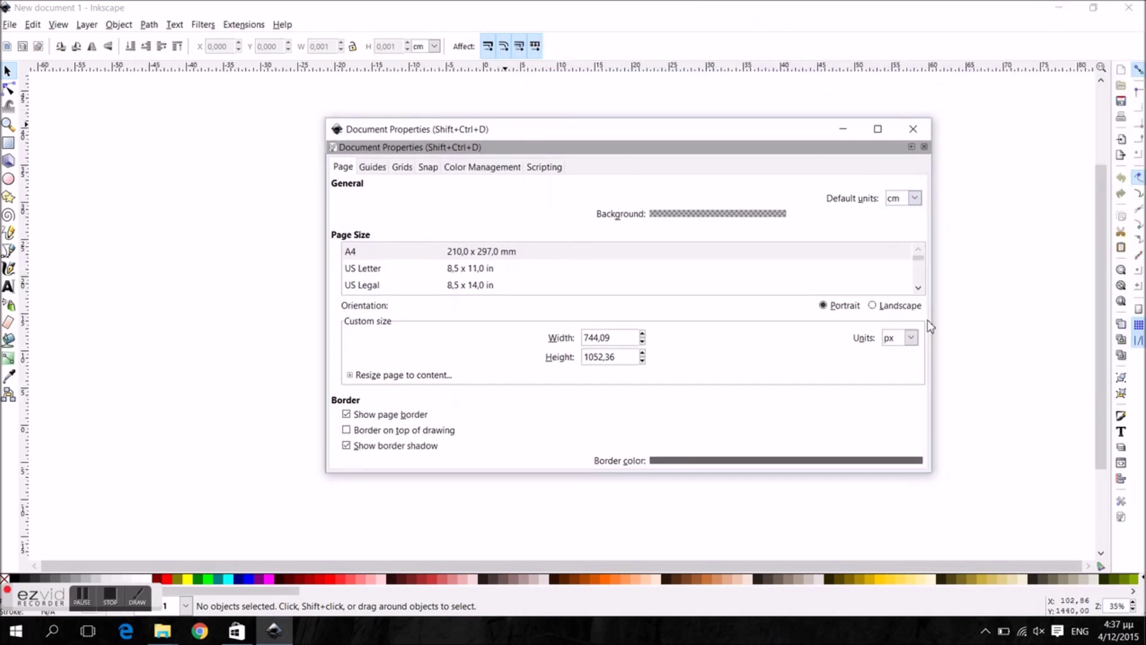
click(911, 338)
click(905, 356)
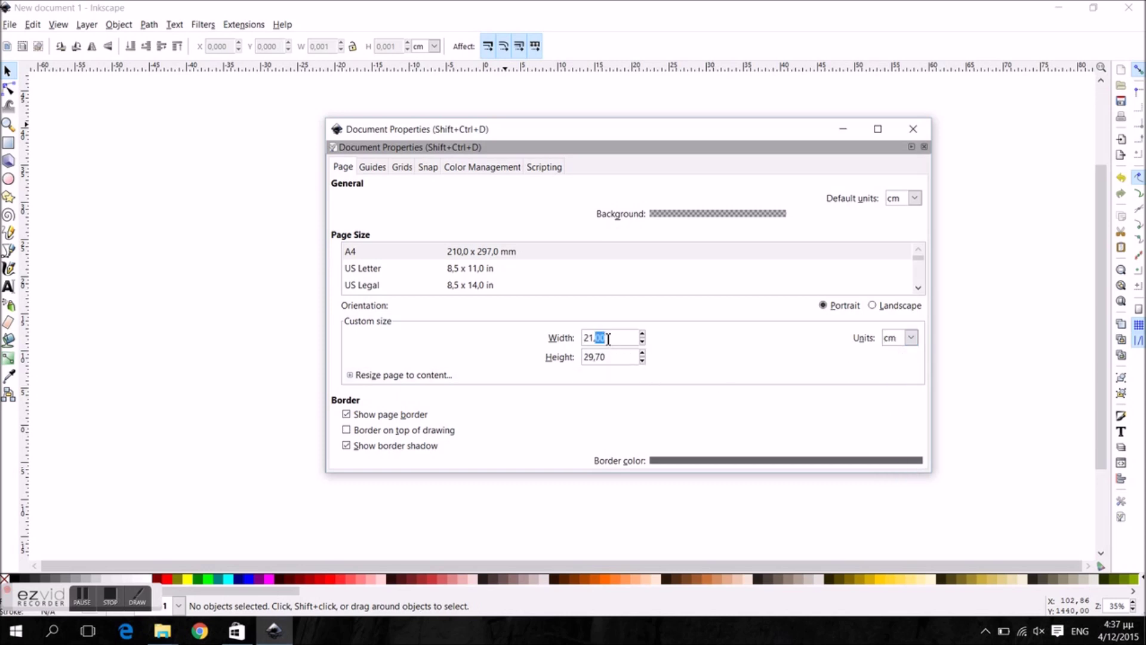
text(8)
text(8)
click(913, 129)
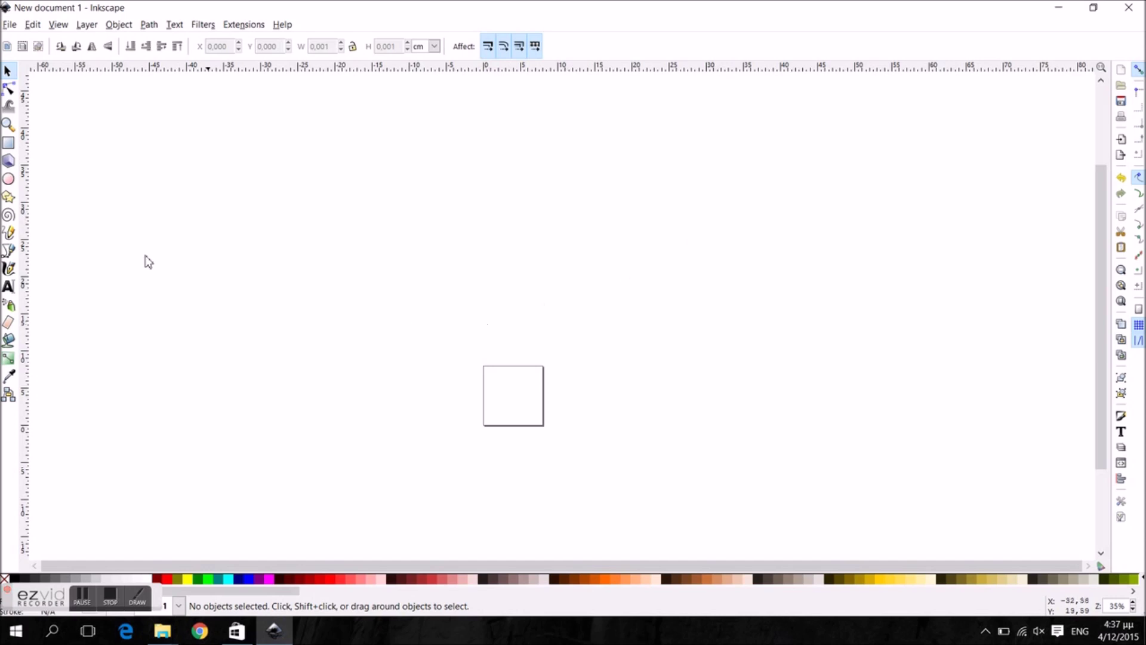
Zoom in until the blank 8 × 8 cm page fills most of the window
click(9, 125)
click(505, 398)
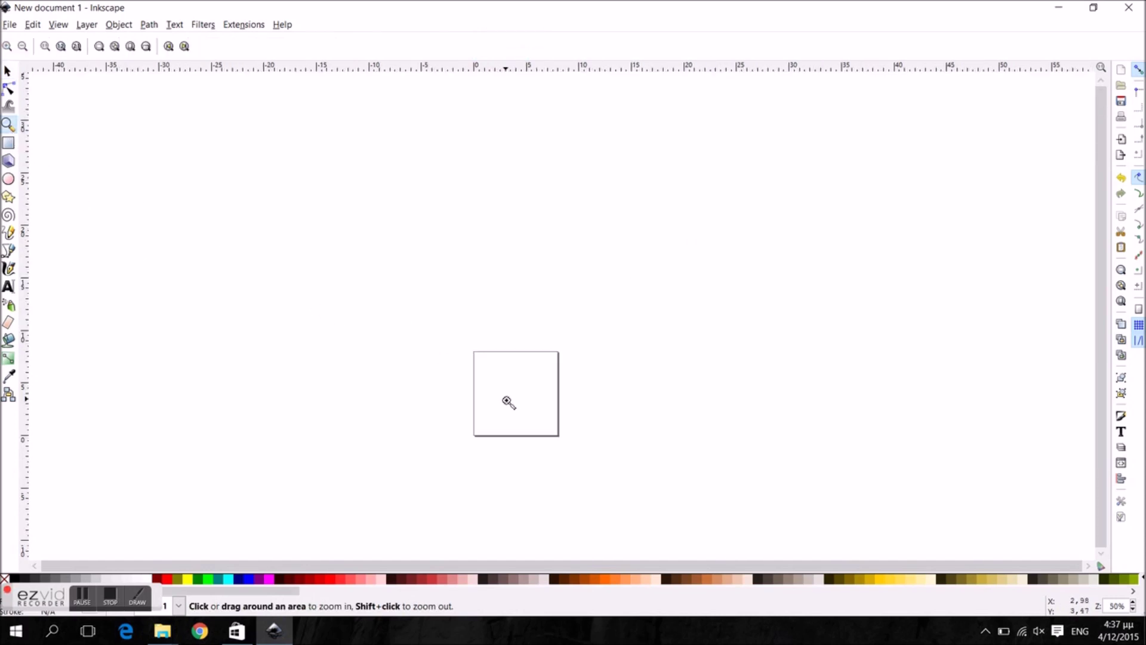
click(506, 399)
click(507, 399)
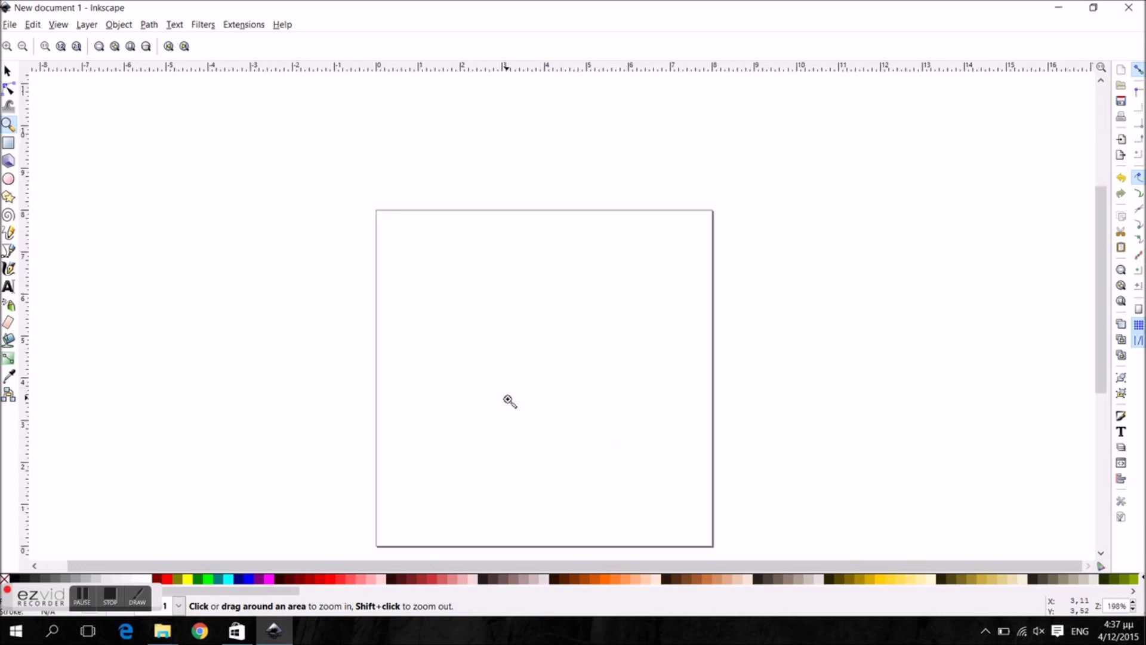
click(425, 290)
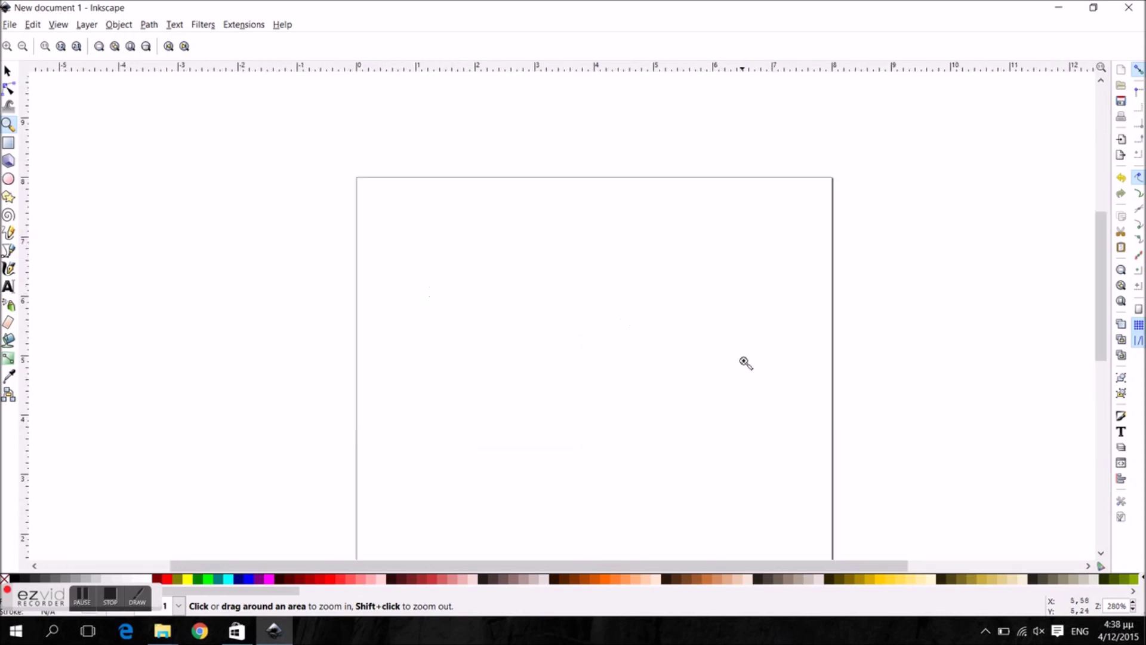
drag(1095, 317, 1098, 344)
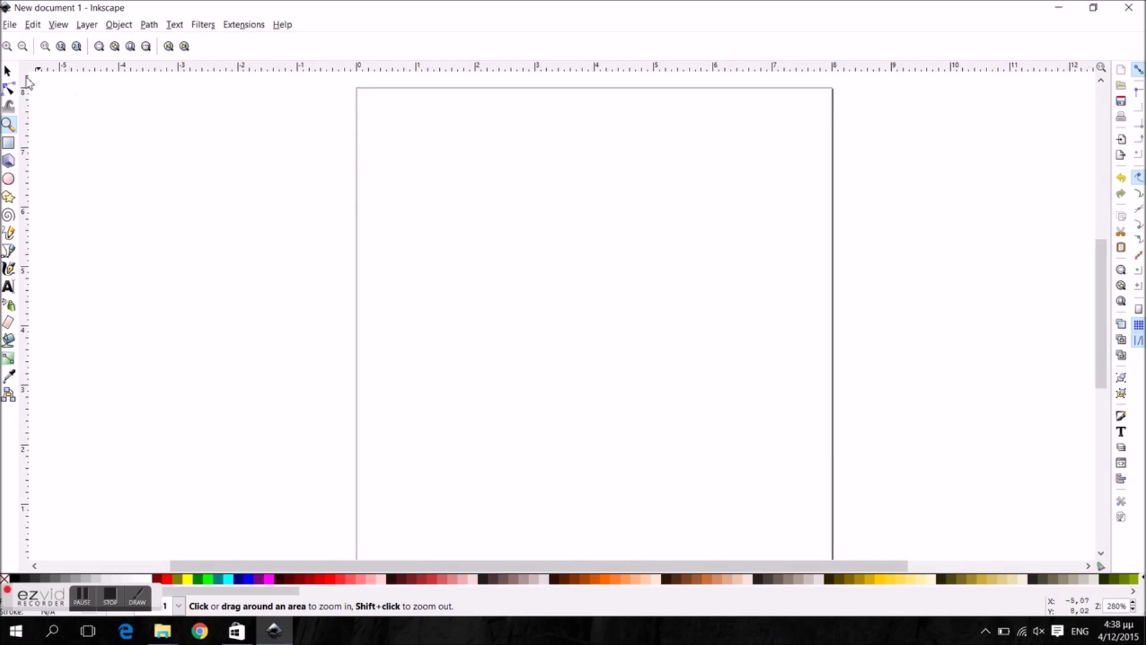
click(8, 71)
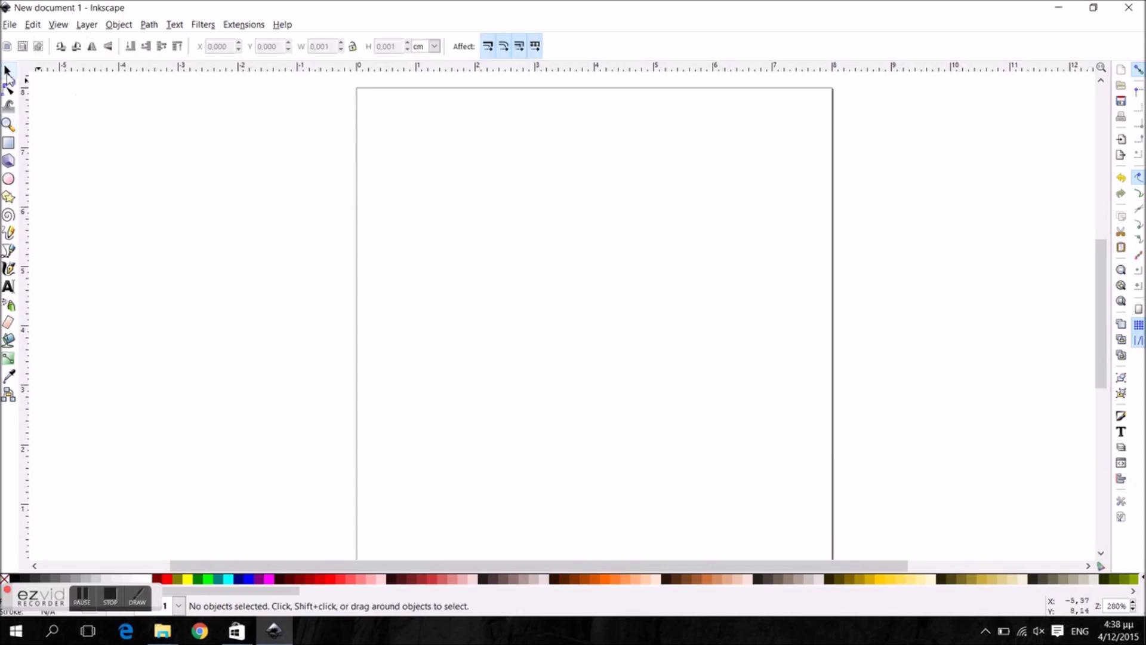
Import the gear PNG as an embedded image
click(10, 25)
click(23, 148)
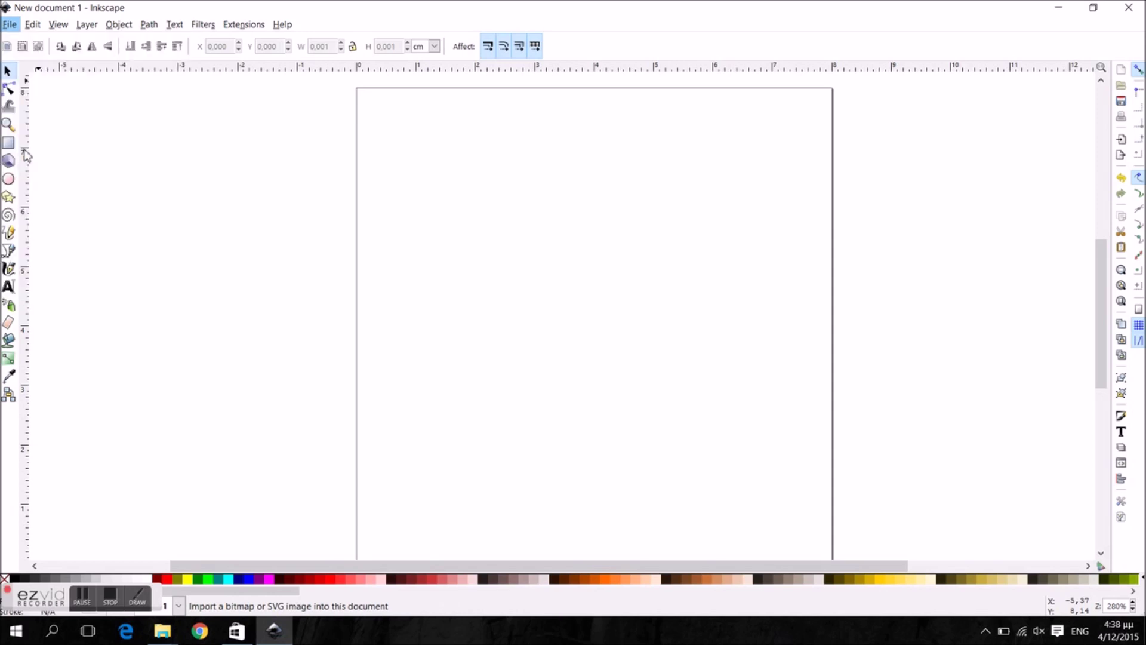
double_click(206, 108)
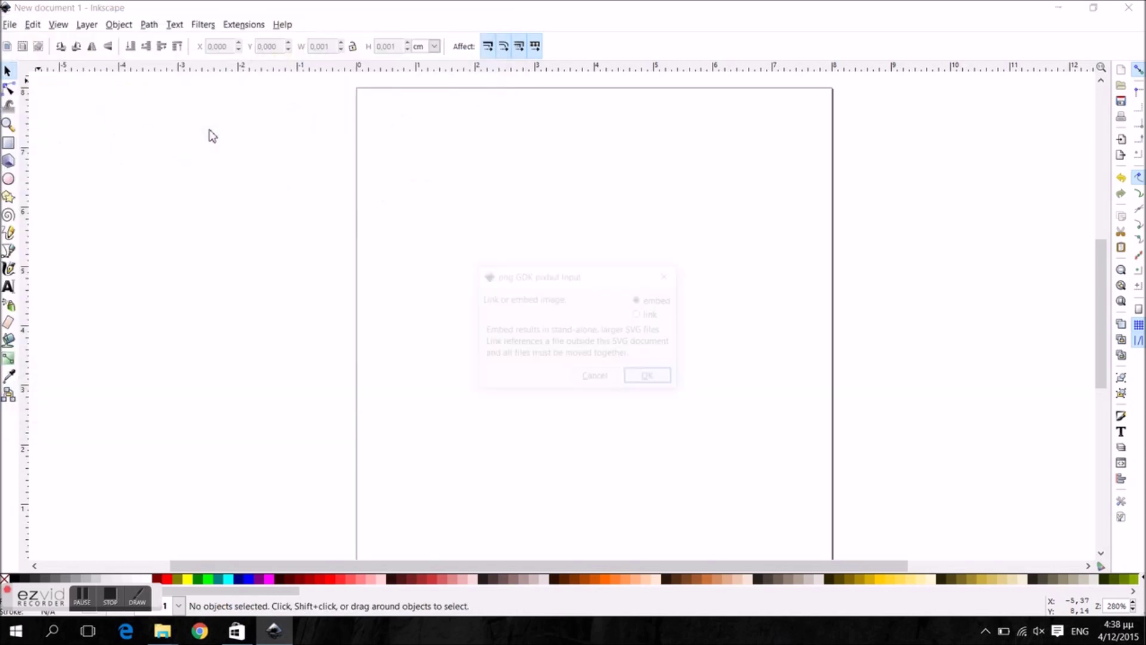
click(651, 378)
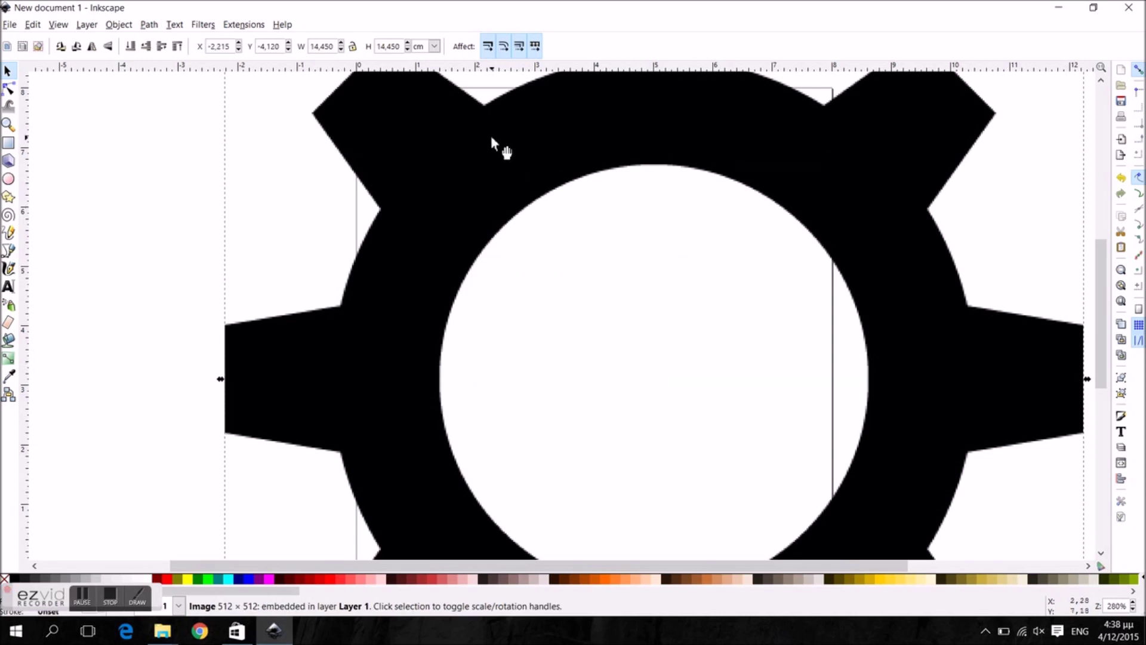
Scale the gear proportionally to 3 cm wide
click(352, 46)
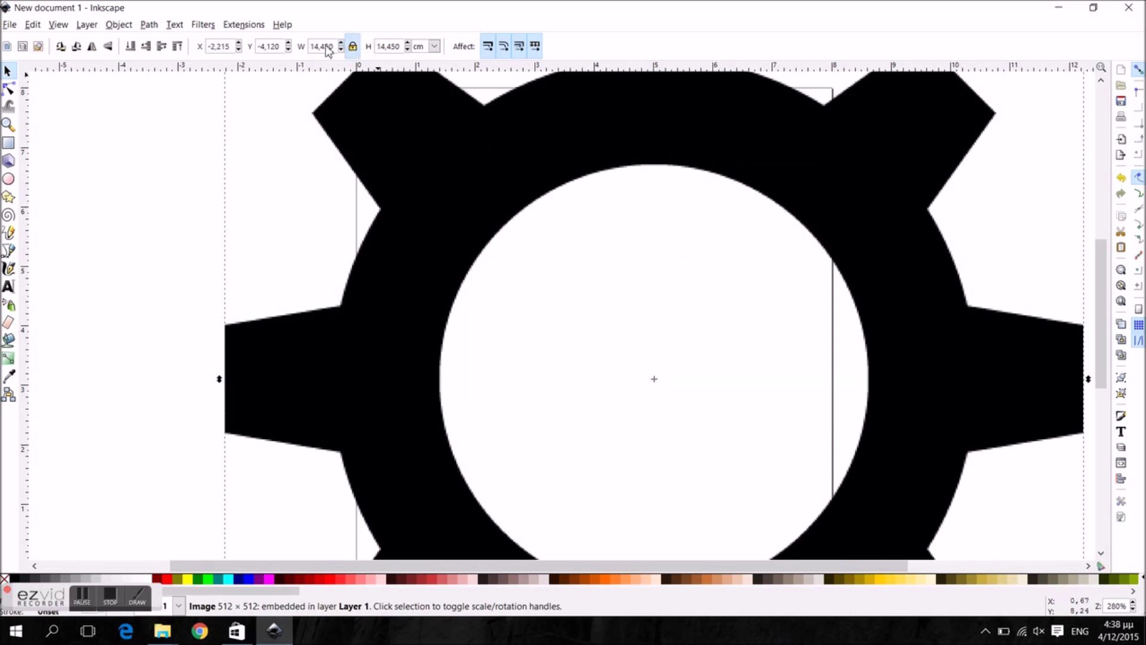
text(3)
key(Return)
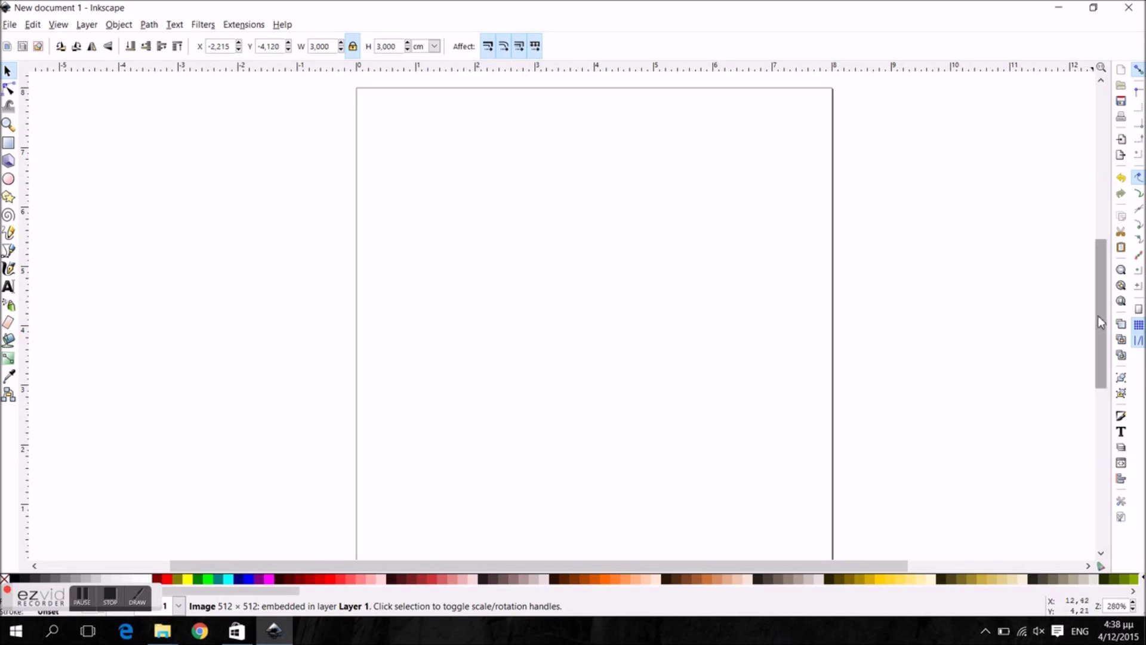
Move the 3 cm gear image onto the upper right of the square page
drag(1102, 315, 1102, 349)
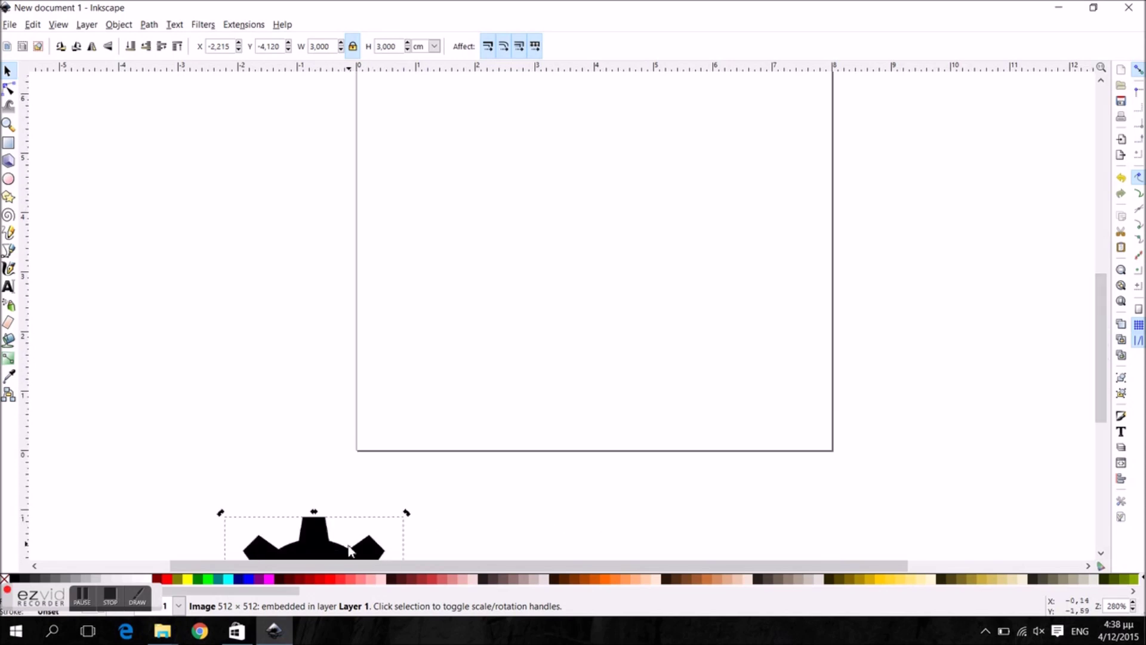
drag(349, 549, 746, 135)
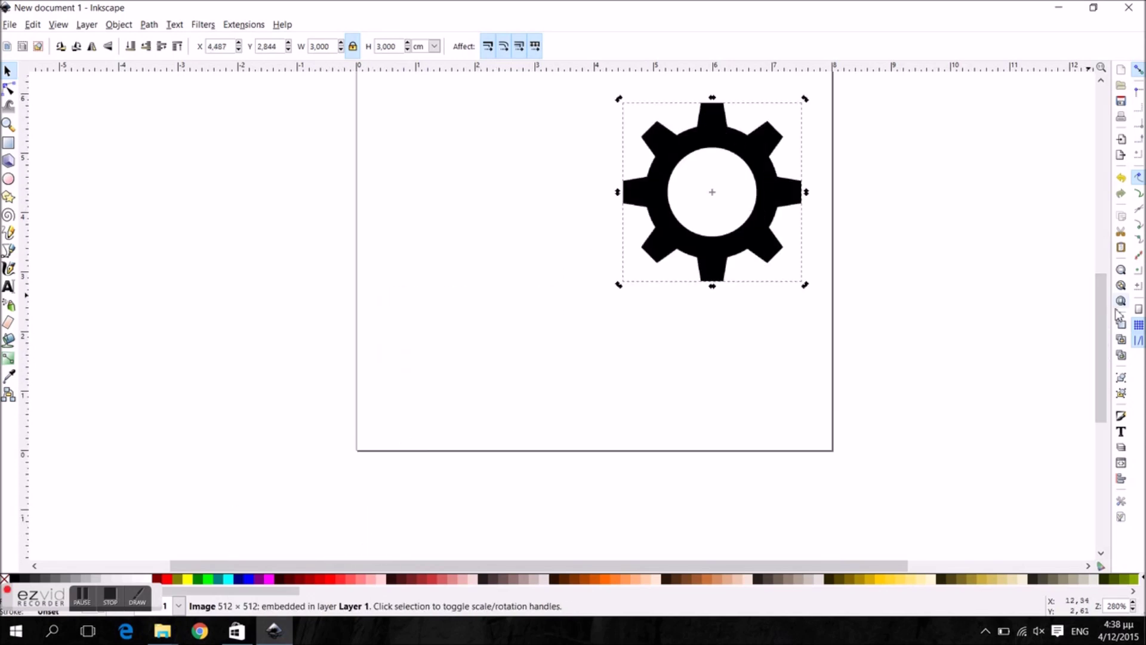
drag(1098, 314, 1088, 278)
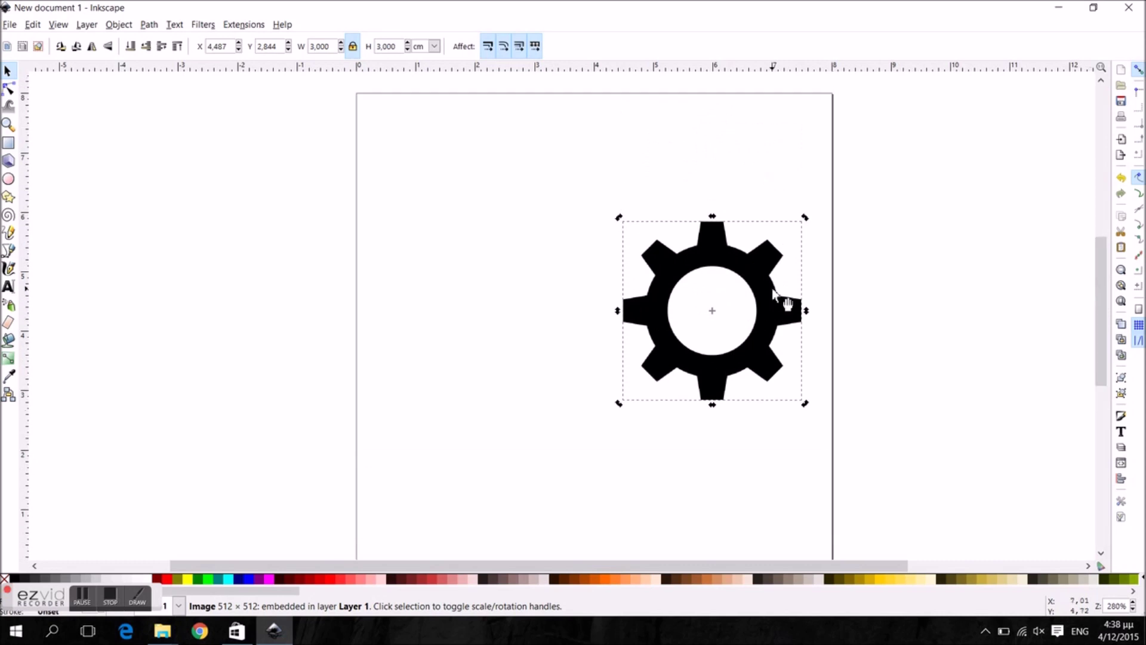
click(150, 25)
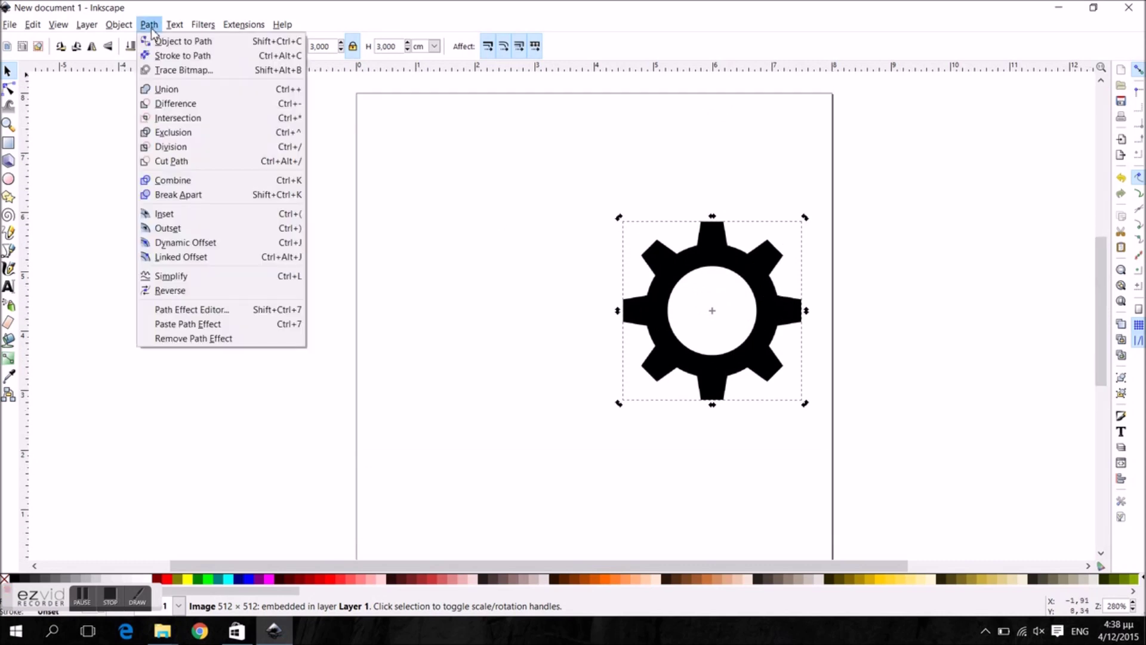
Trace the gear bitmap with Colors multiple scans and move the trace beside the original
click(177, 69)
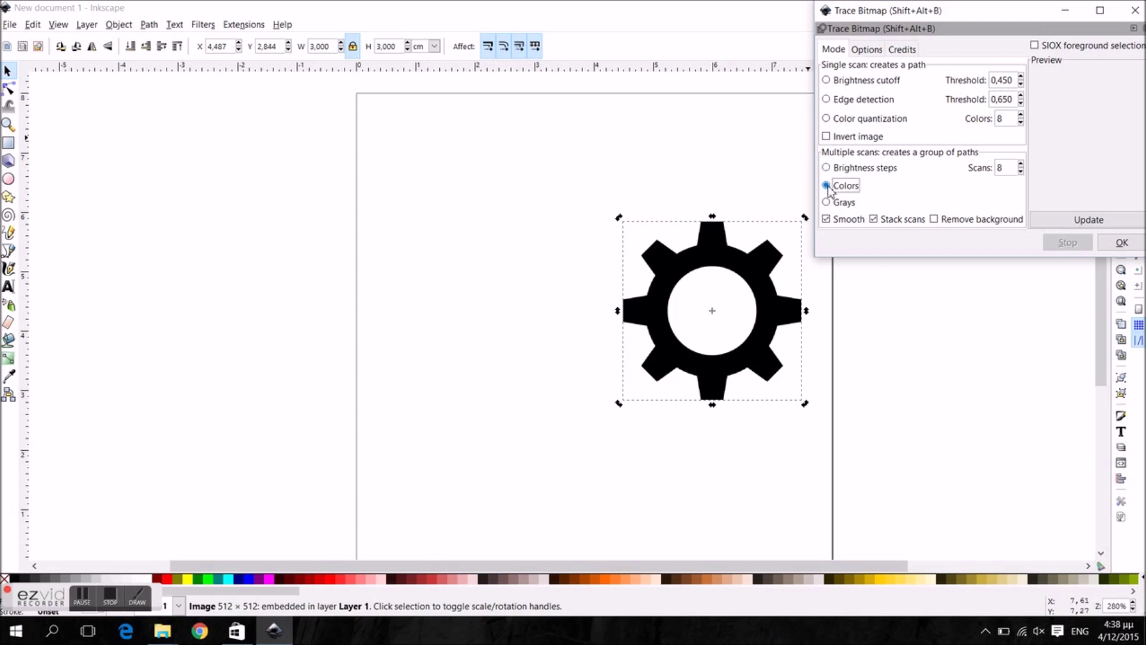
click(1039, 220)
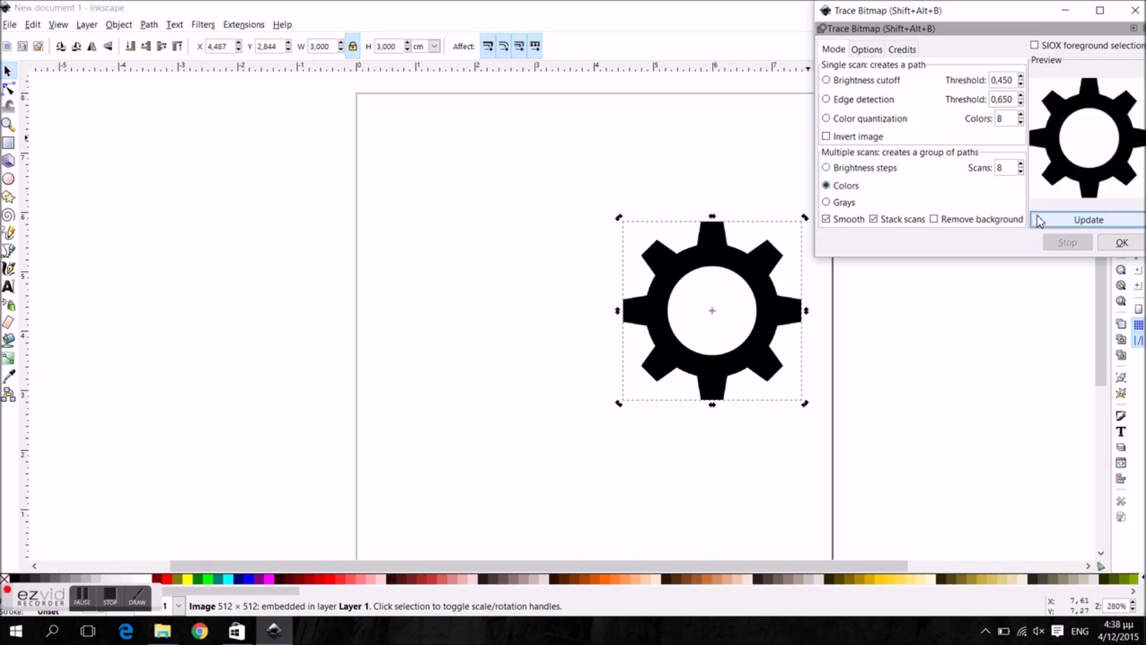
click(1106, 243)
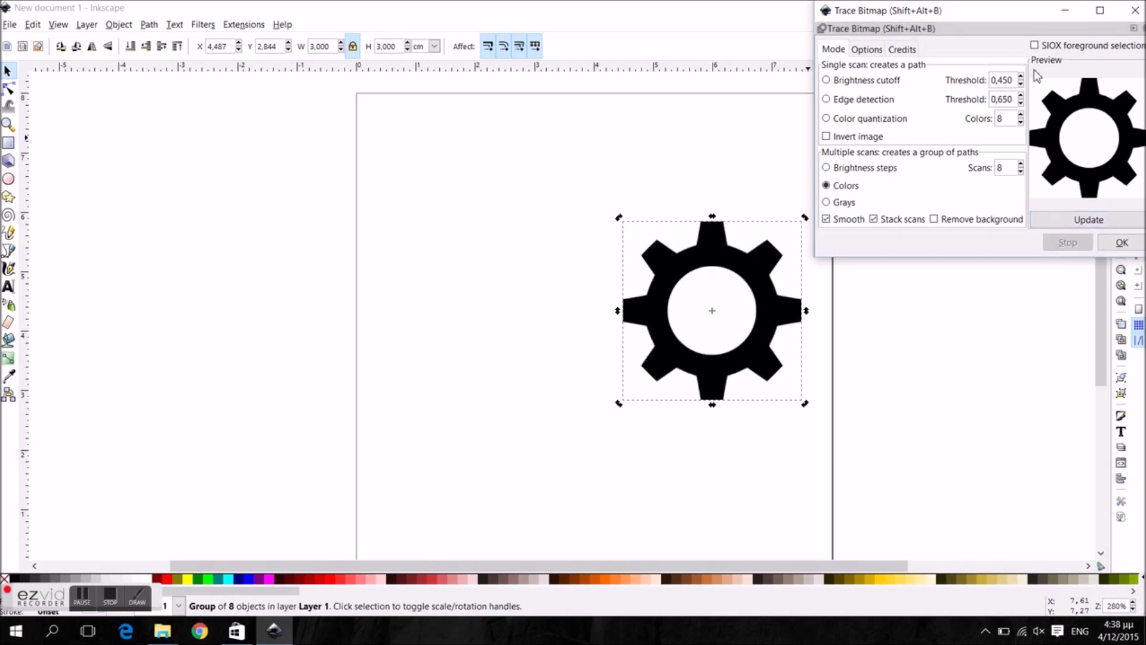
click(1127, 15)
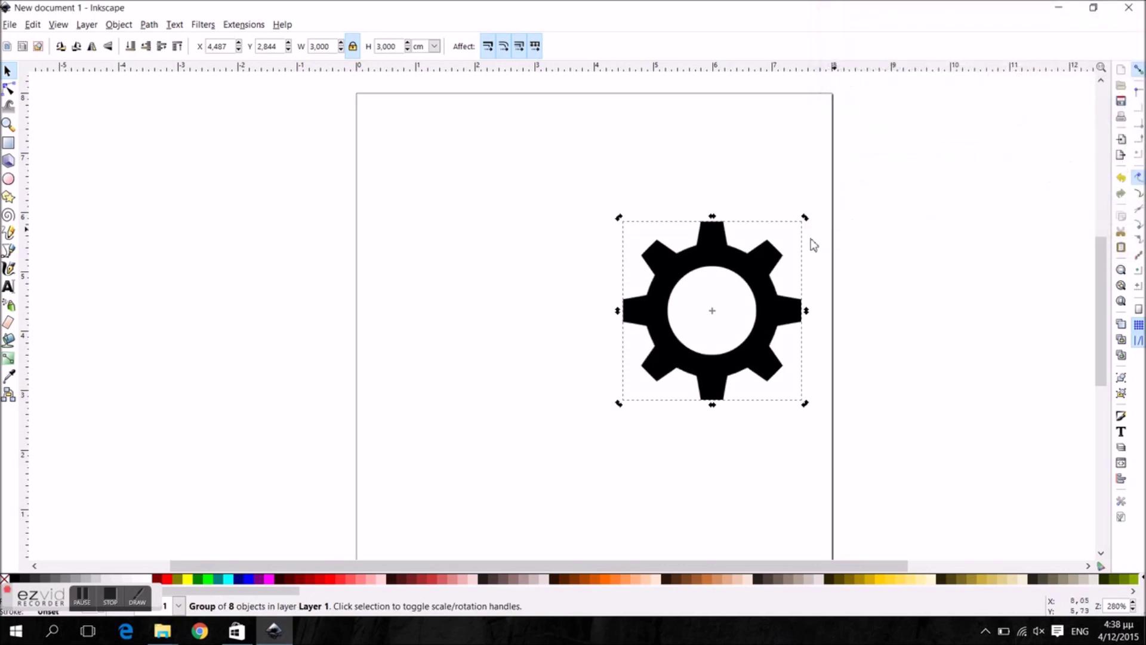
drag(681, 267, 448, 271)
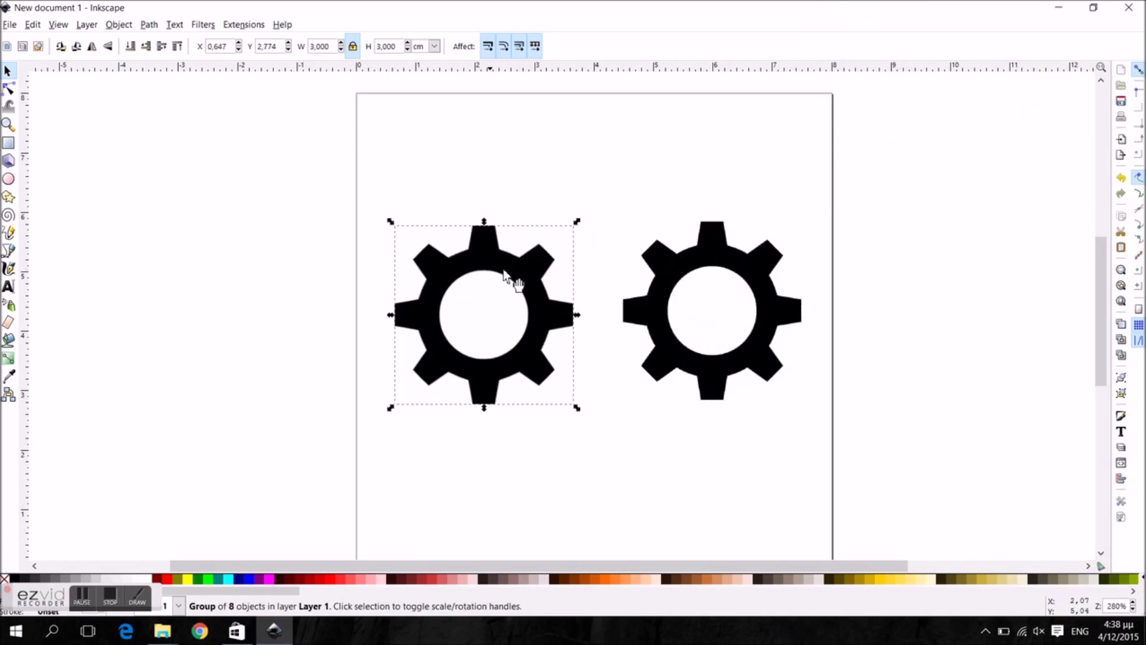
Delete the original bitmap gear and move the traced gear near the page's top-right corner
click(668, 264)
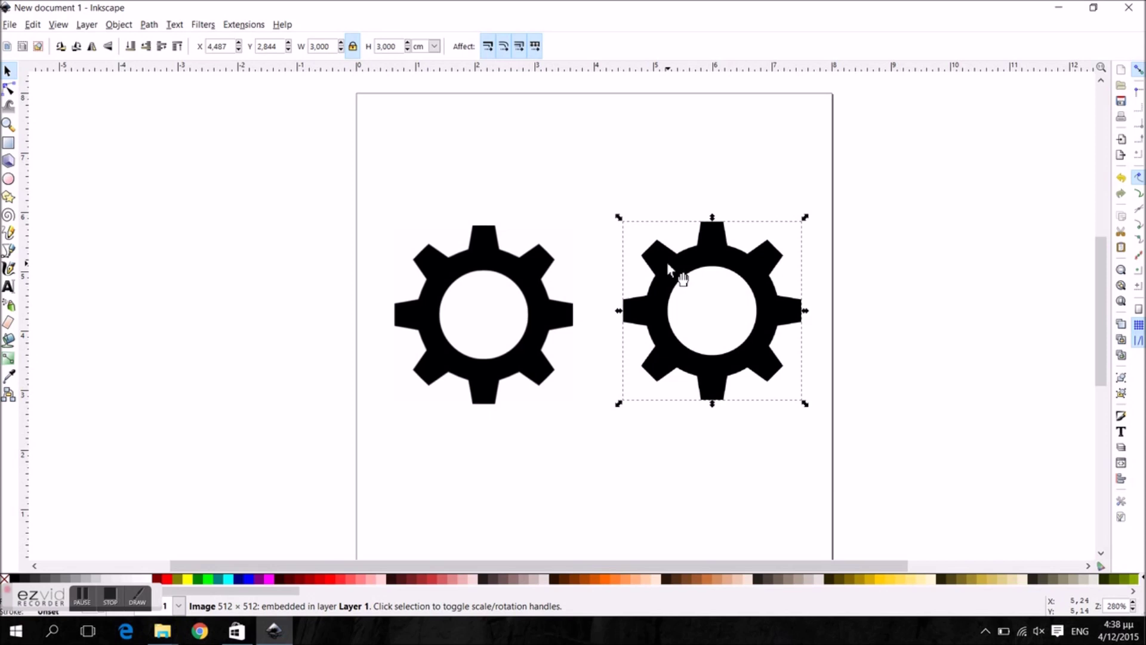
right_click(667, 262)
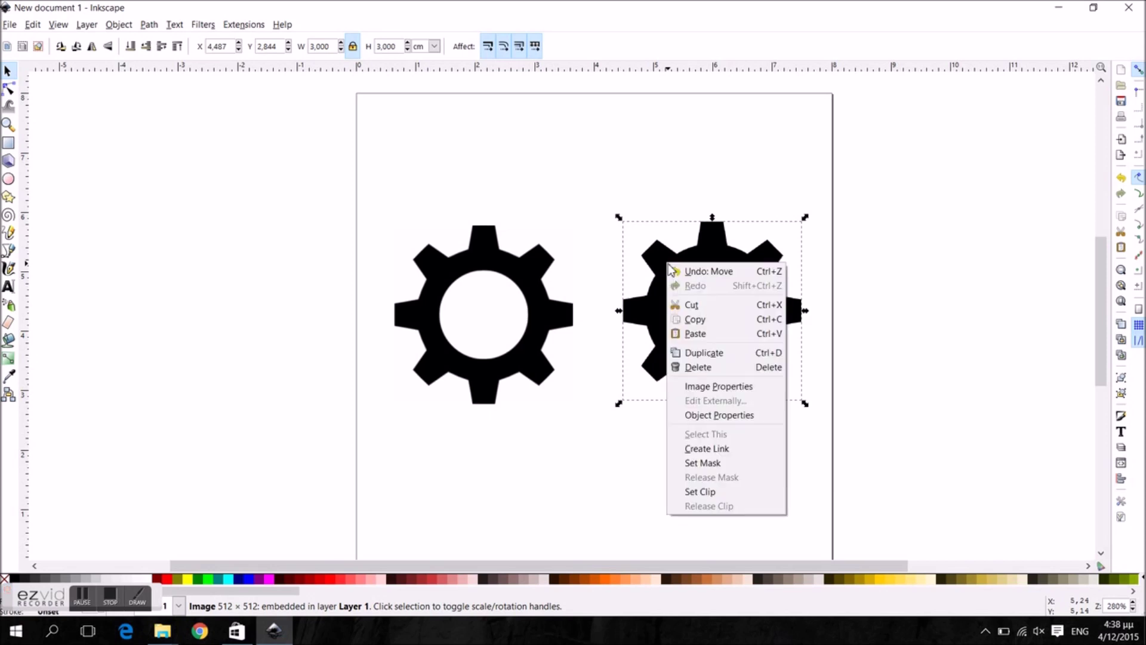
click(709, 367)
click(549, 310)
mouse_move(549, 310)
mouse_down()
mouse_move(779, 226)
mouse_move(779, 201)
mouse_up()
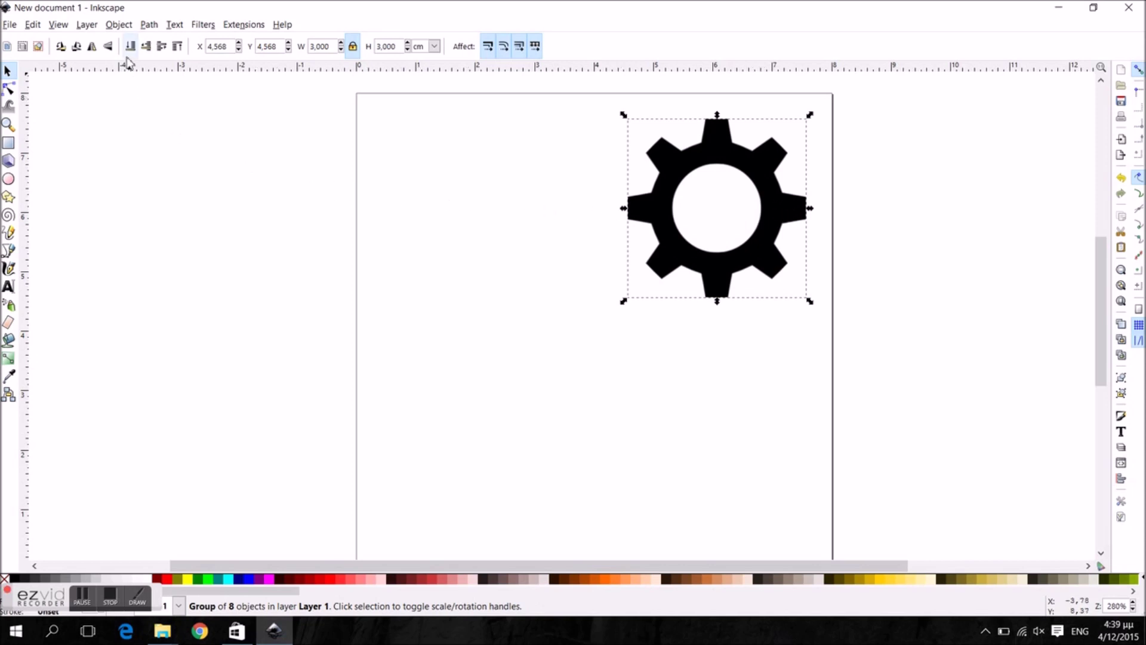
Convert the traced gear to a path for node editing
click(149, 25)
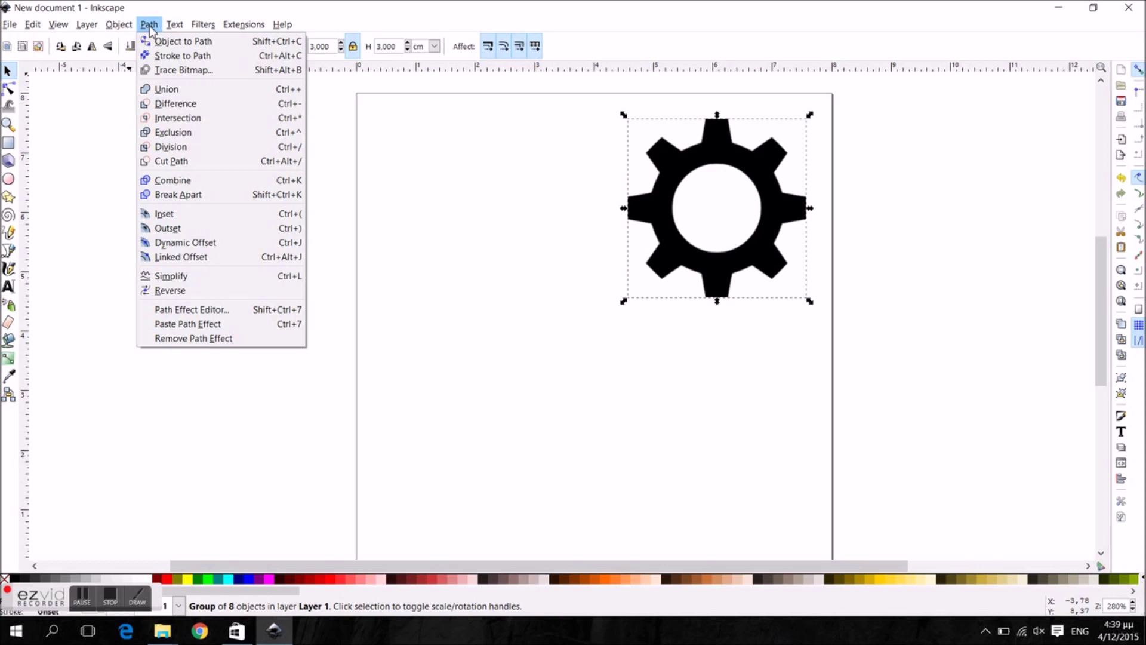
click(157, 42)
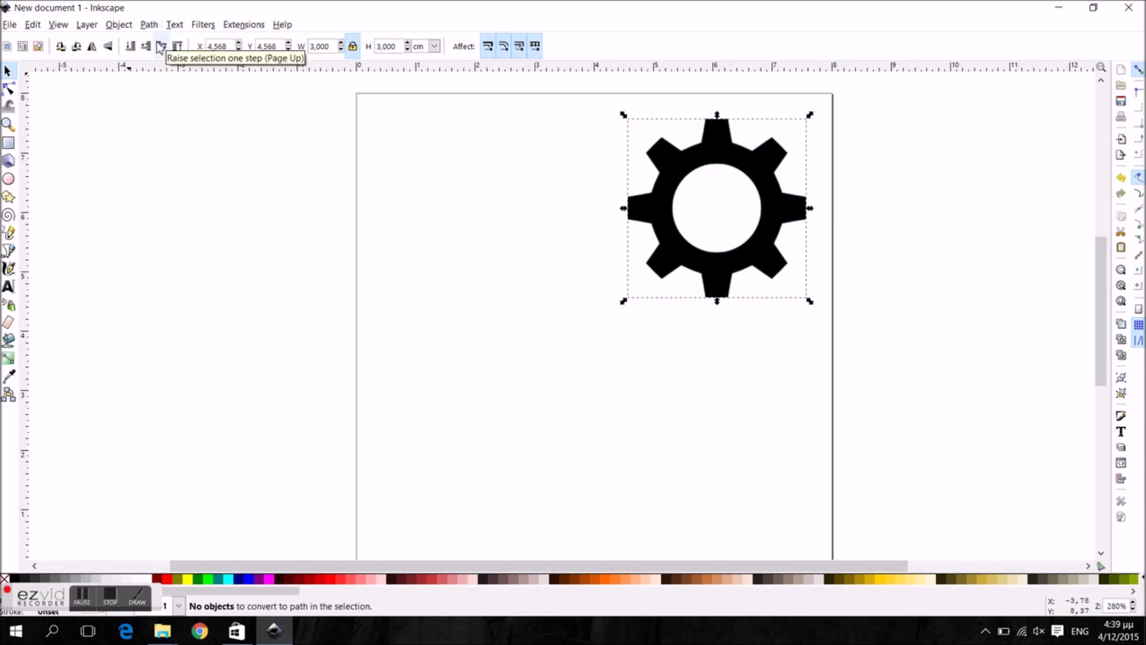
click(9, 89)
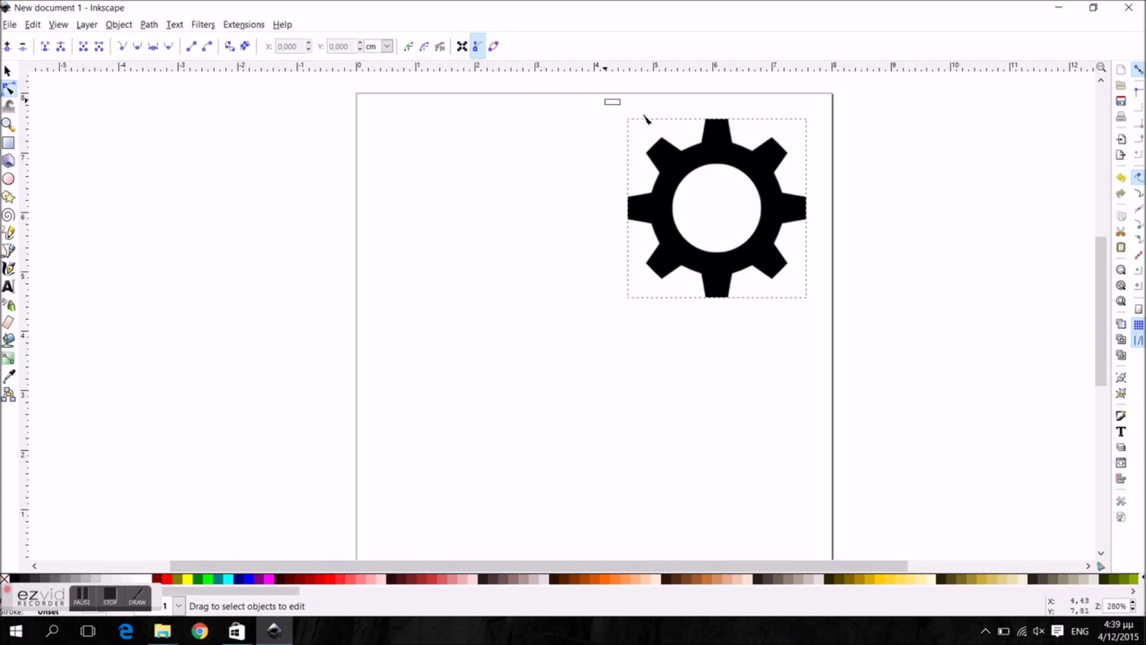
Select the square's nodes around the gear and delete them
mouse_move(646, 117)
mouse_down()
mouse_move(834, 319)
mouse_move(783, 286)
mouse_up()
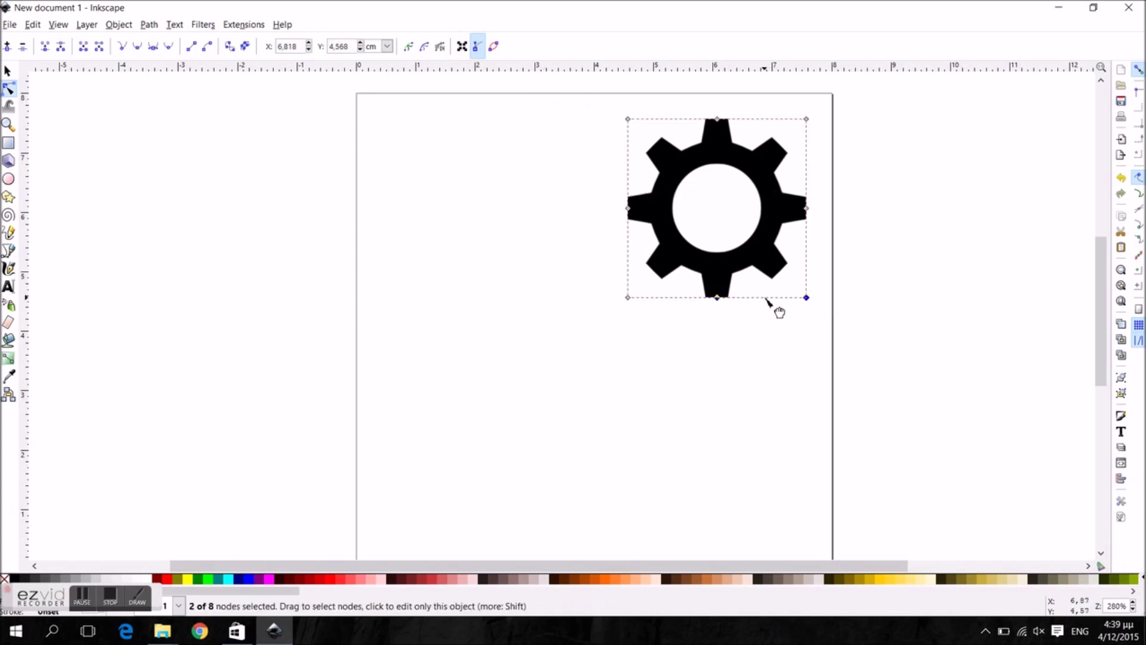
click(630, 278)
double_click(627, 278)
click(630, 273)
right_click(631, 273)
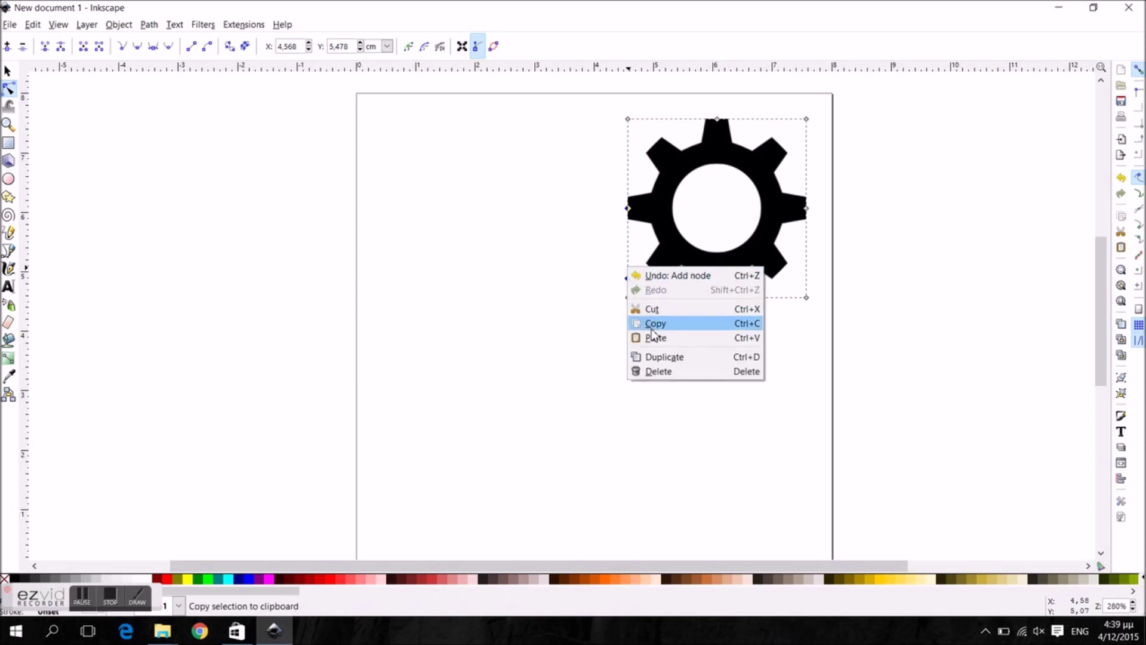
click(656, 372)
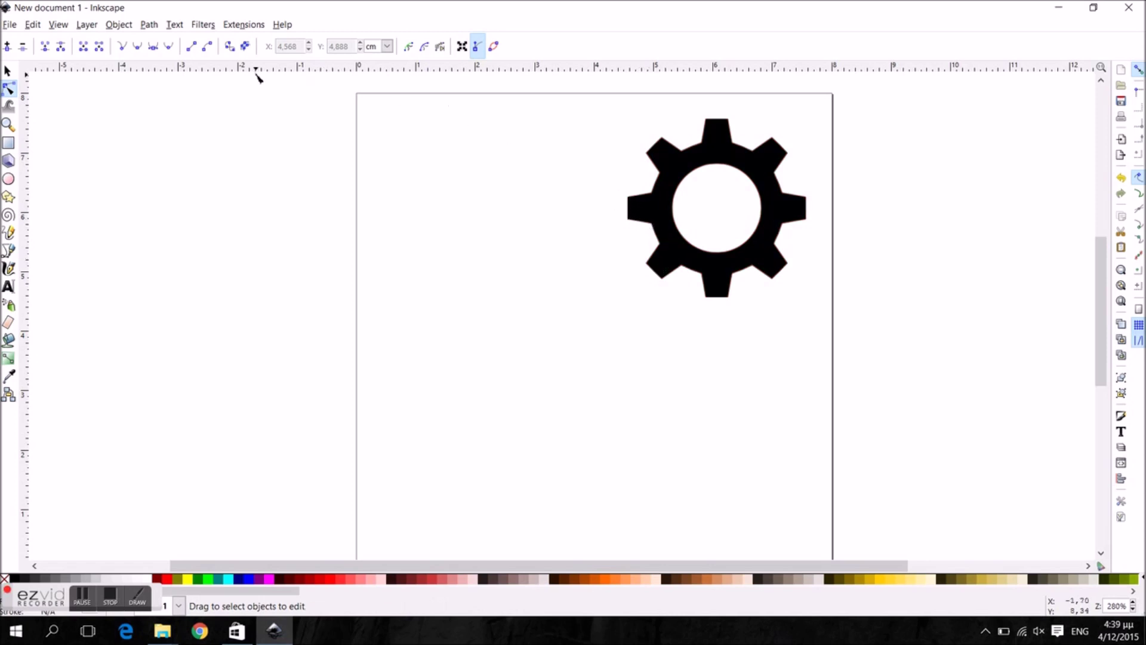
click(9, 26)
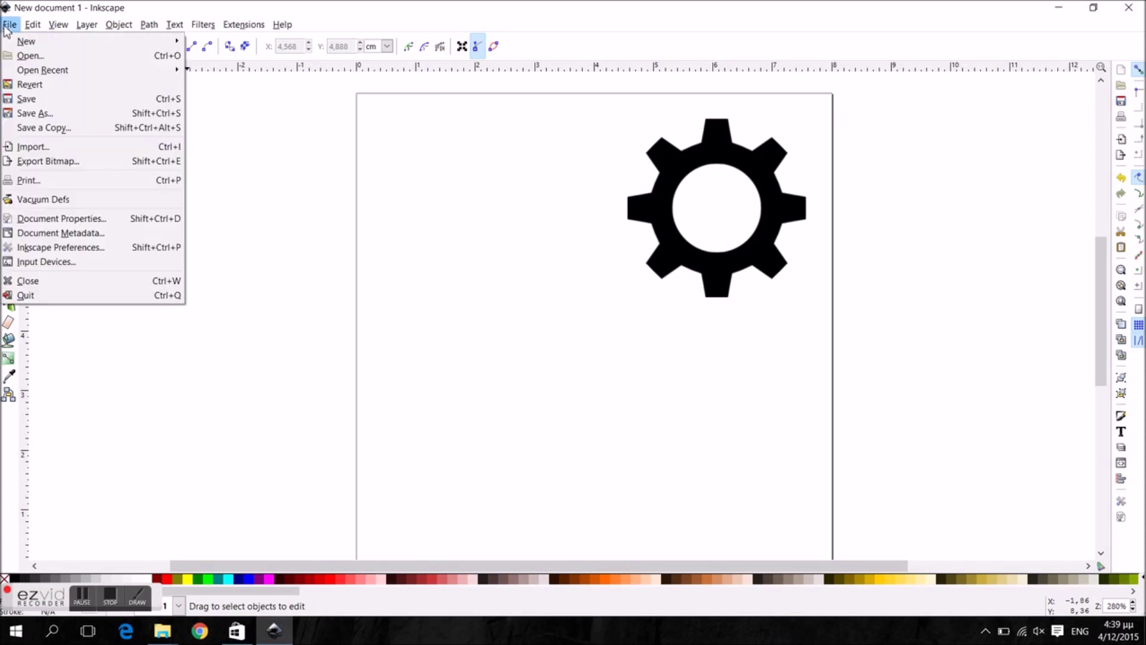
Save as 'gear' in Εικόνες in MakerBot Unicorn G-Code format, accepting the output settings
click(45, 116)
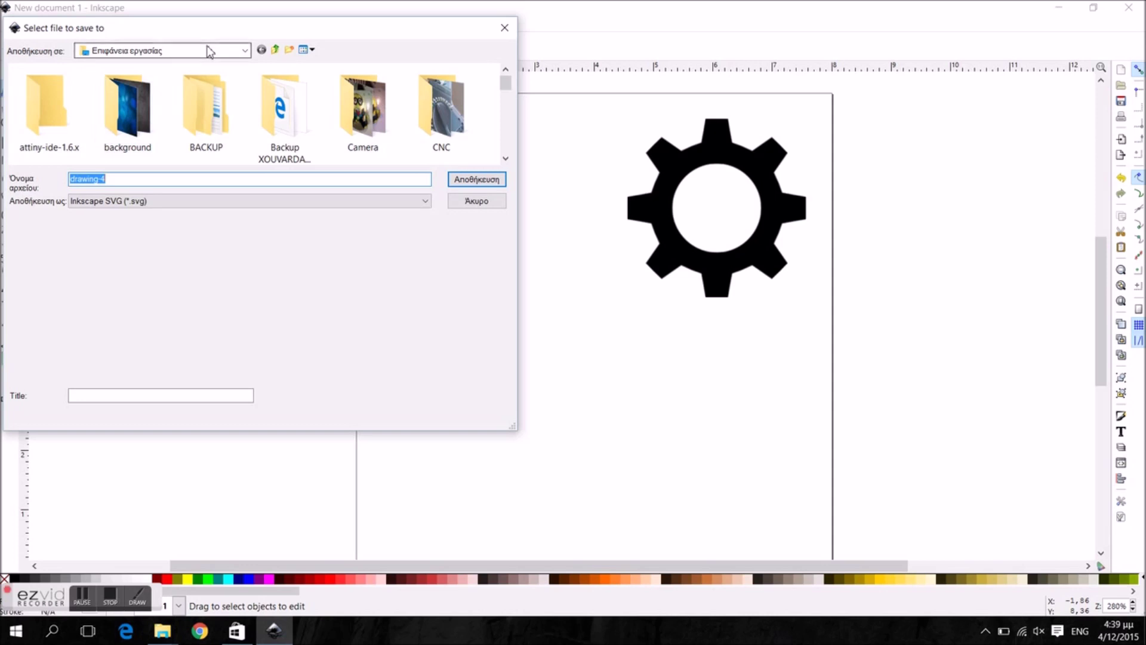
click(245, 50)
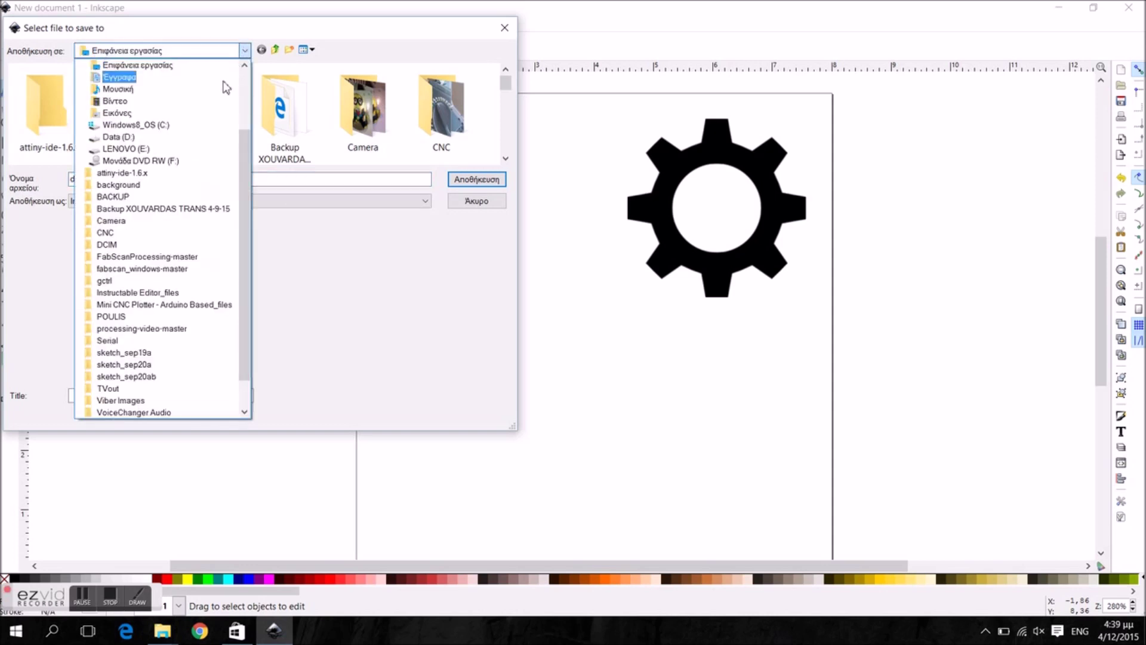
click(207, 116)
click(165, 185)
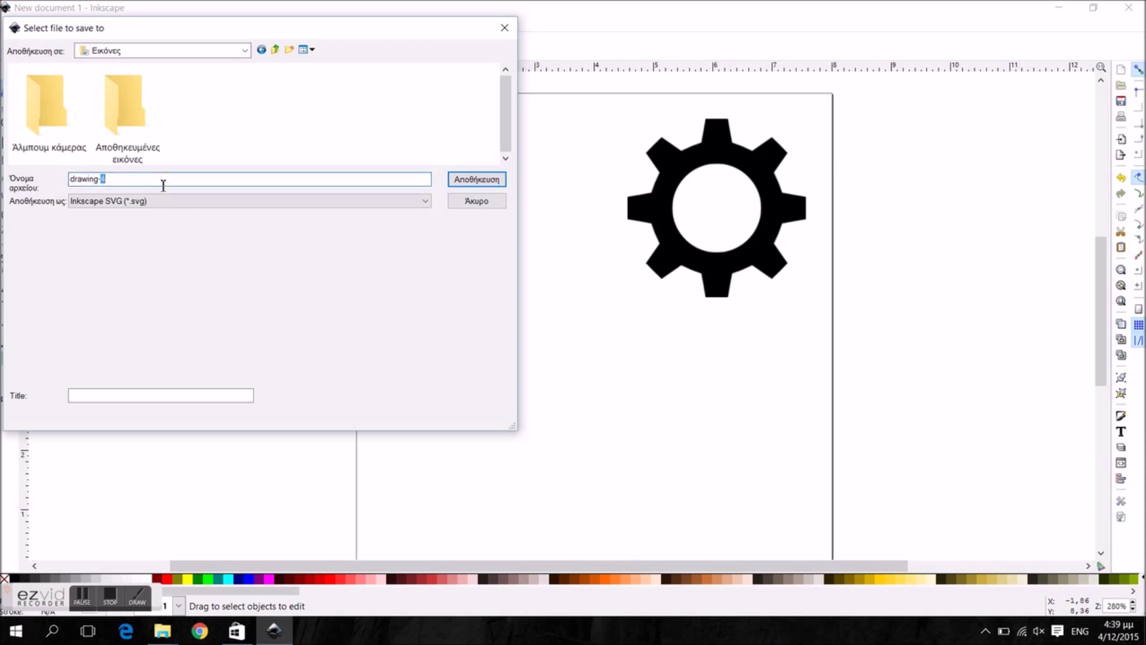
key(shift+Home)
text(g)
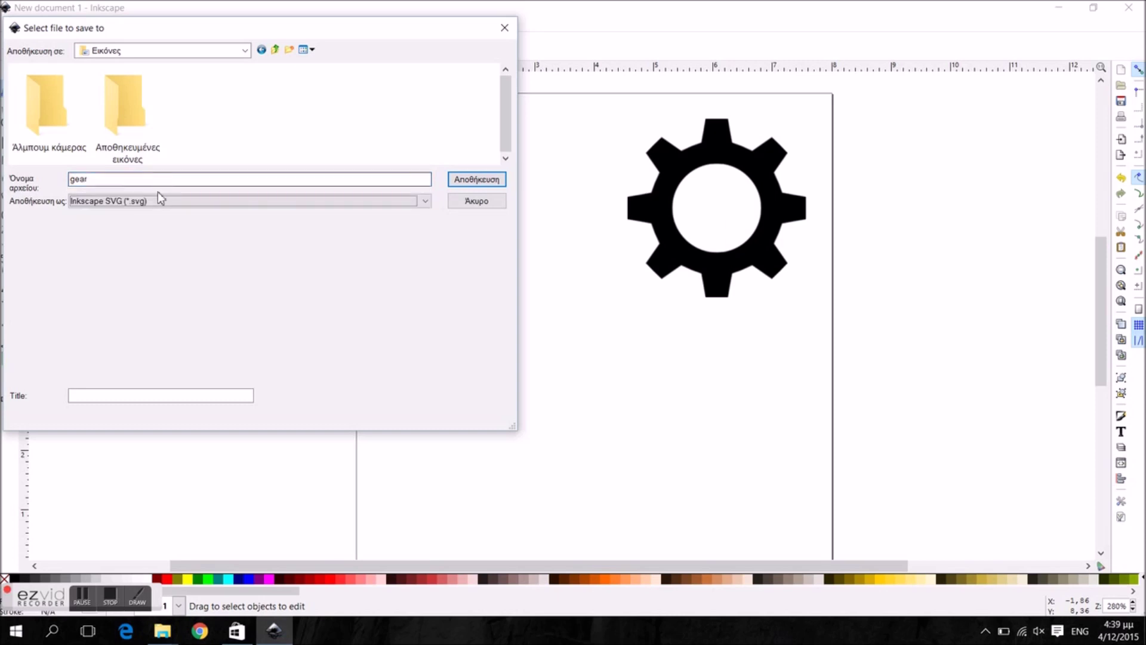
click(149, 205)
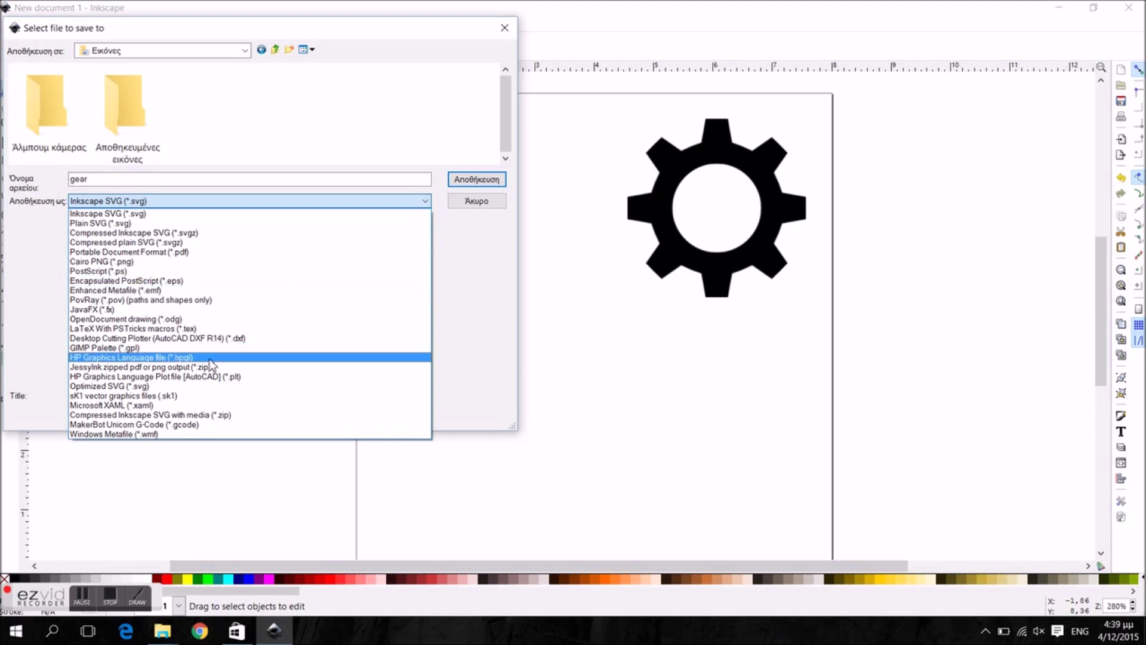
click(208, 425)
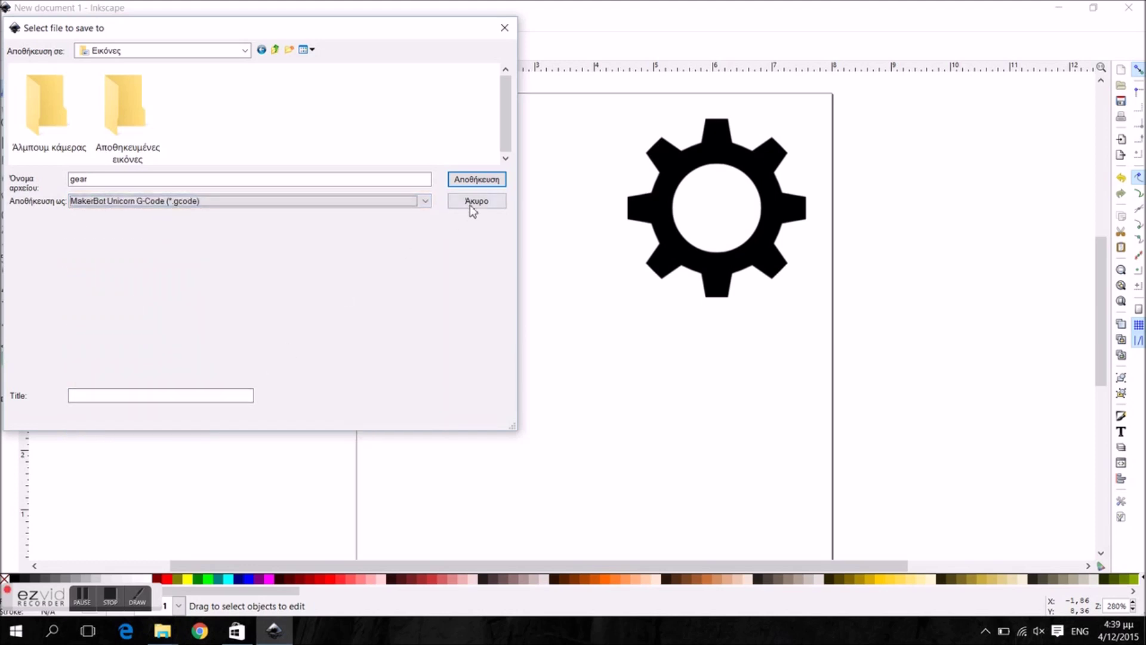
click(469, 185)
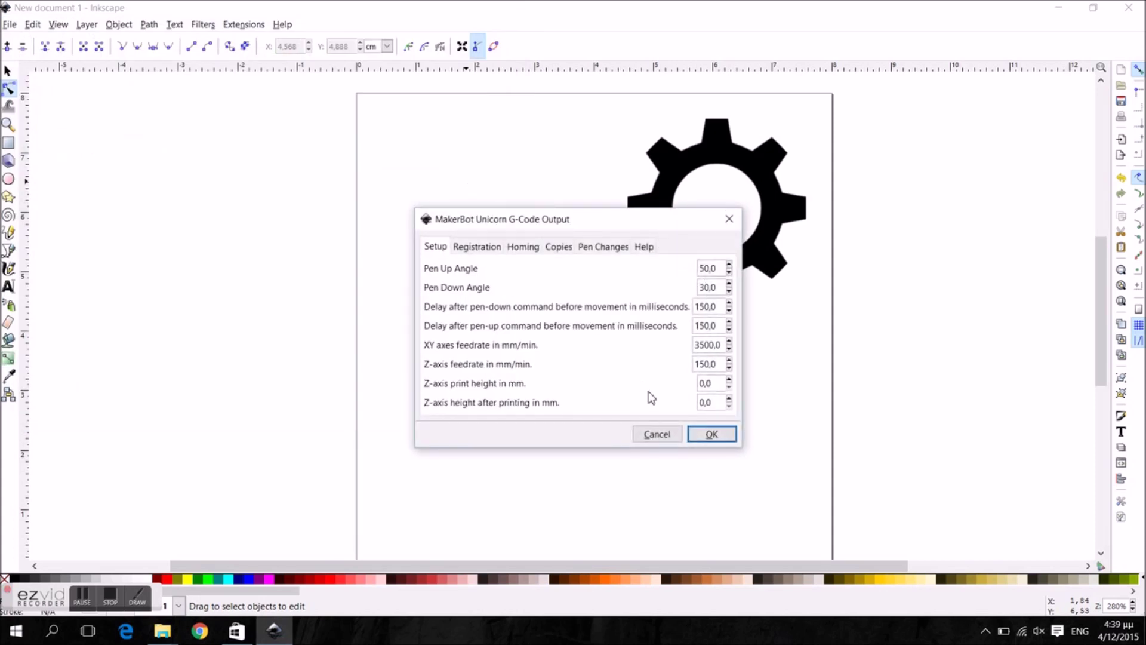
click(708, 434)
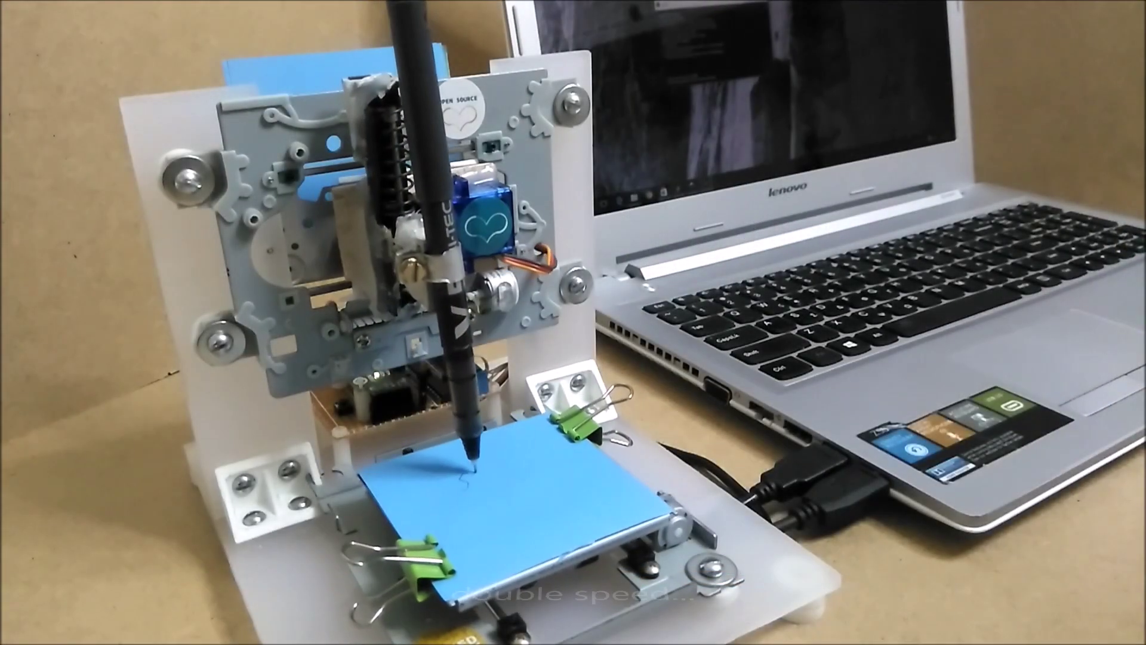